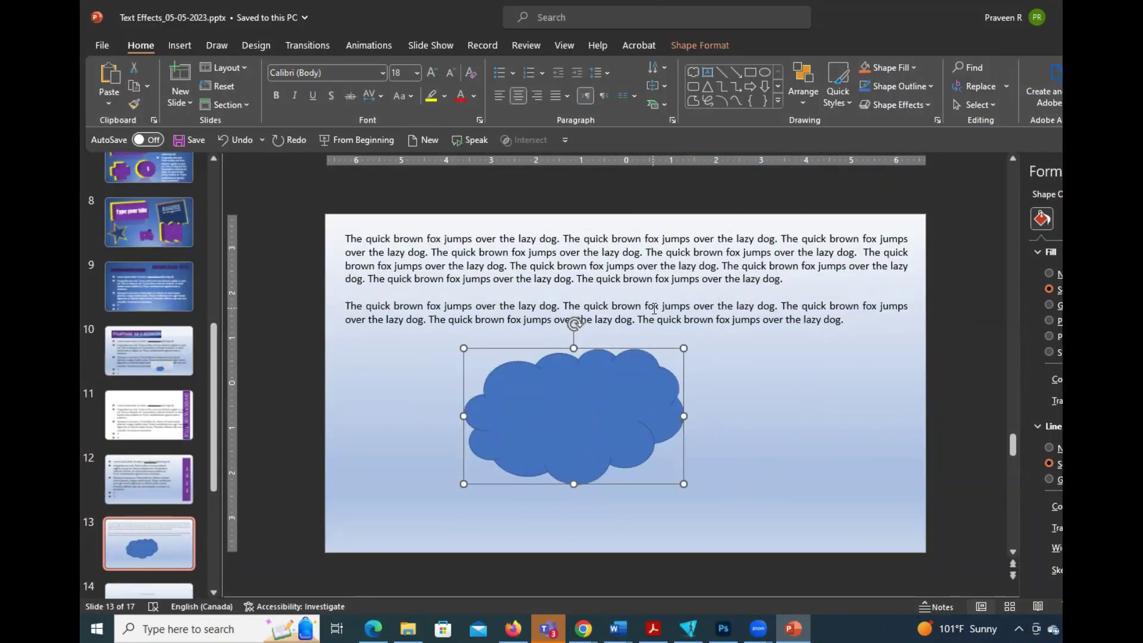
Step: Move the blue cloud shape right and slightly down, below the fox paragraphs
{"action": "left_click", "coordinate": [653, 313]}
{"action": "left_click", "coordinate": [592, 379]}
{"action": "left_click_drag", "start_coordinate": [620, 376], "coordinate": [753, 383]}
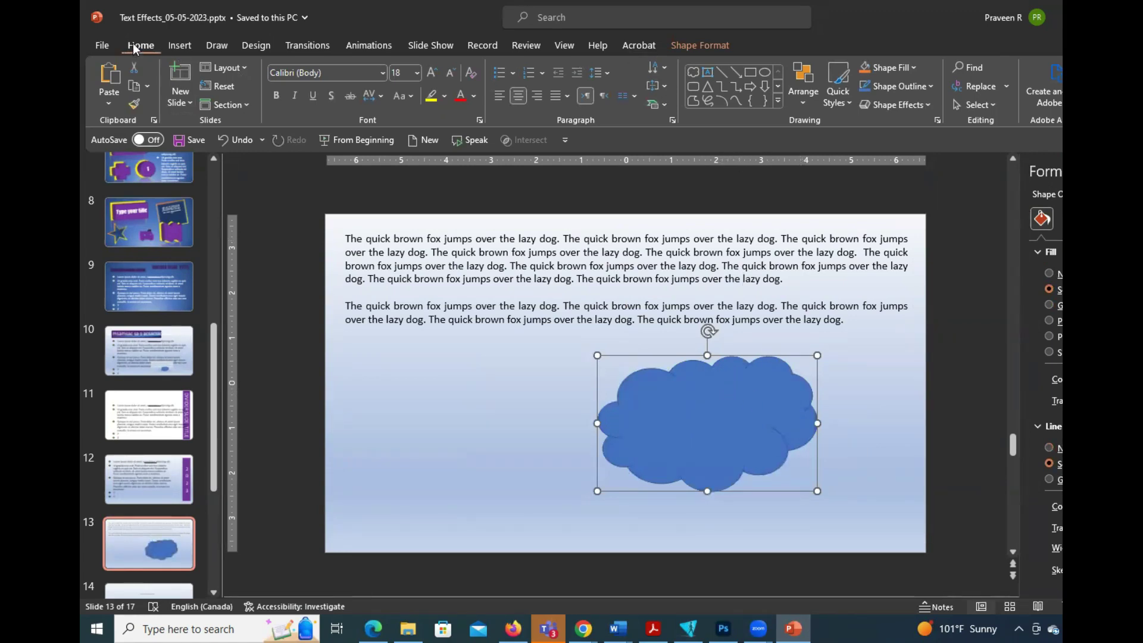
Step: Browse the Insert Shapes gallery without choosing a shape, then return to Shape Format
{"action": "left_click", "coordinate": [693, 44]}
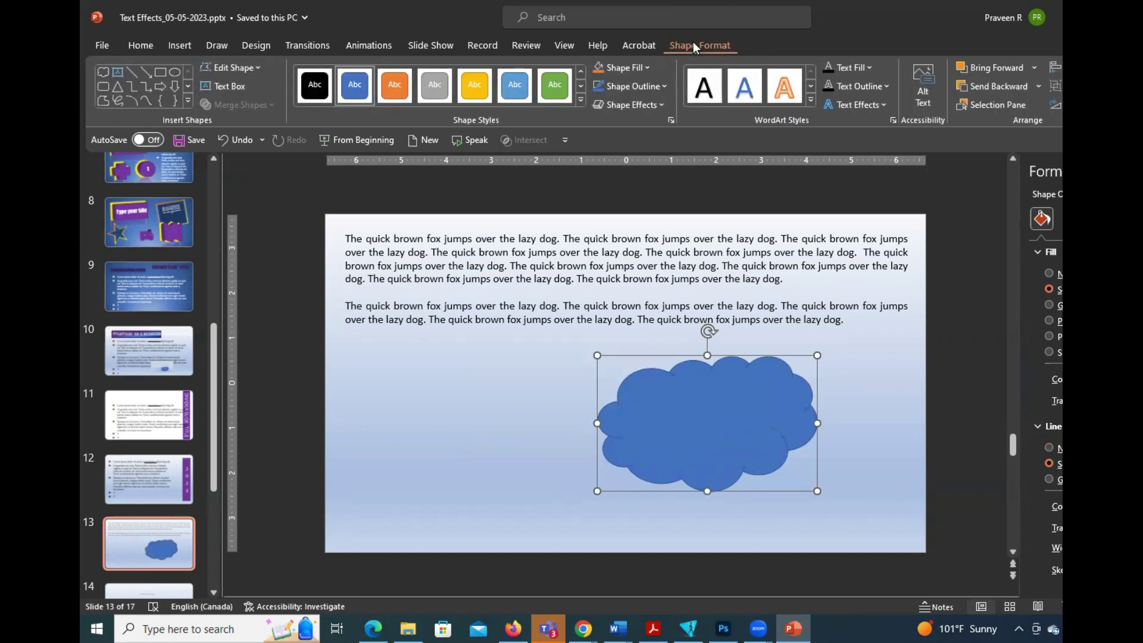
{"action": "left_click", "coordinate": [179, 45]}
{"action": "left_click", "coordinate": [323, 90]}
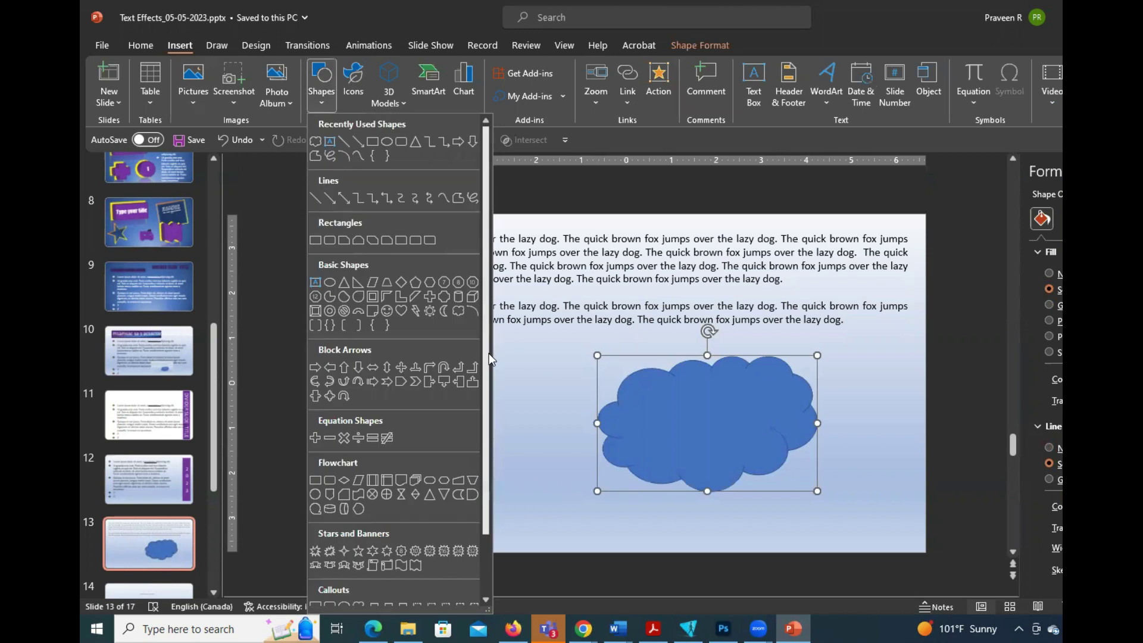
{"action": "scroll", "coordinate": [488, 353], "scroll_direction": "down", "scroll_amount": 3}
{"action": "left_click", "coordinate": [769, 401]}
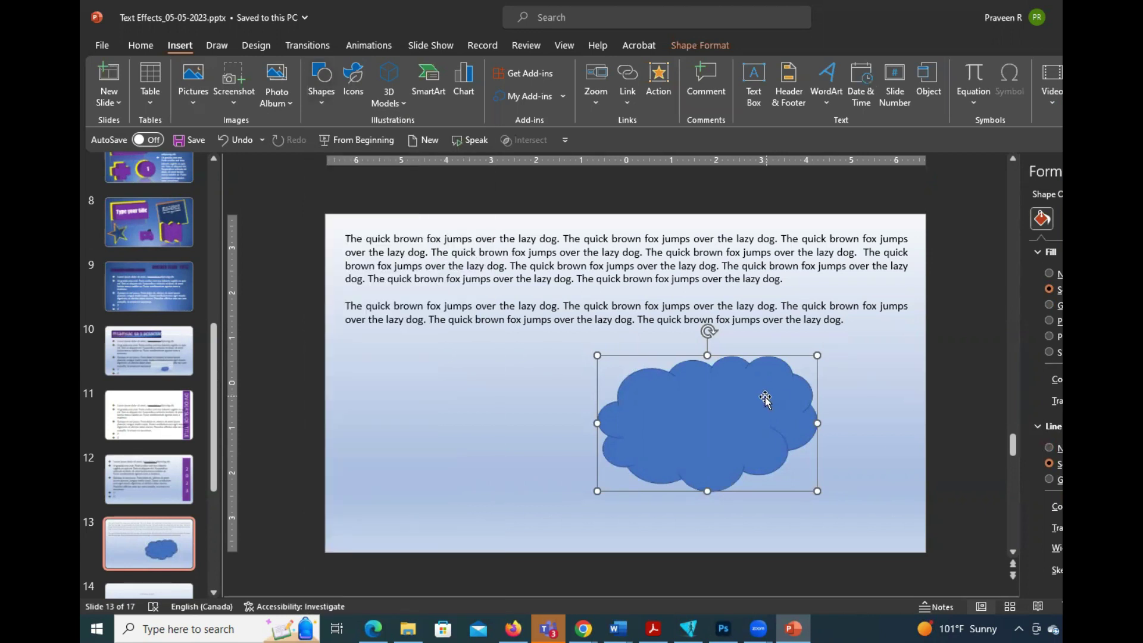
{"action": "left_click", "coordinate": [701, 44]}
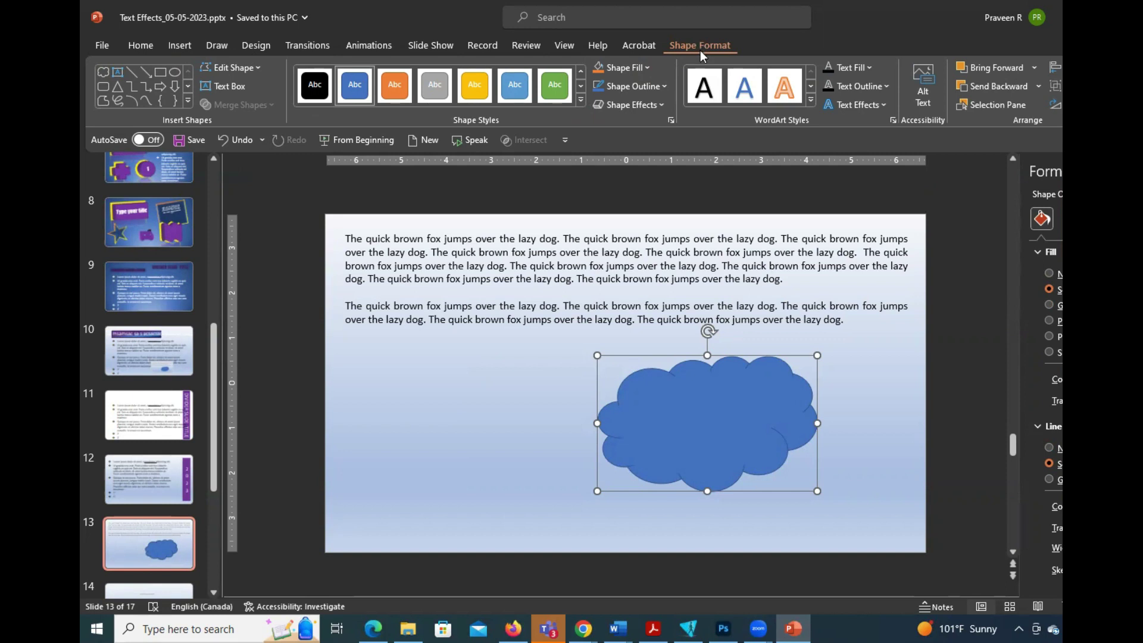
Step: Put 'Type your title here' in the cloud as large two-line text
{"action": "left_click", "coordinate": [231, 85]}
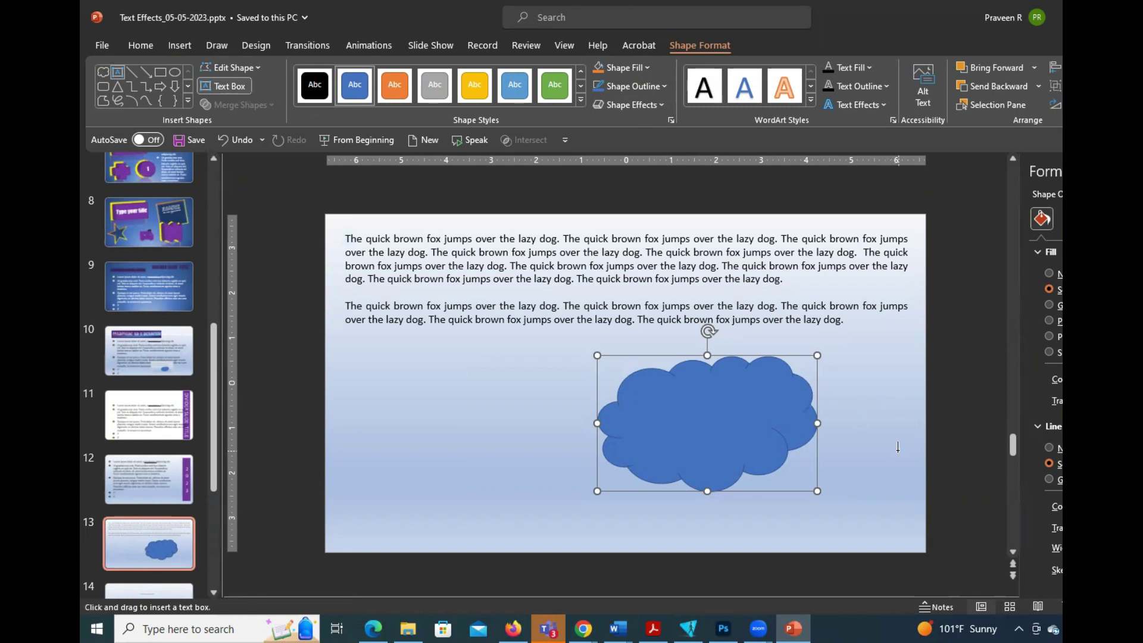
{"action": "type", "text": "Type your title here"}
{"action": "key", "text": "ctrl+a"}
{"action": "key", "text": "ctrl+shift+period"}
{"action": "key", "text": "ctrl+shift+period"}
{"action": "key", "text": "ctrl+shift+period"}
{"action": "key", "text": "ctrl+shift+period"}
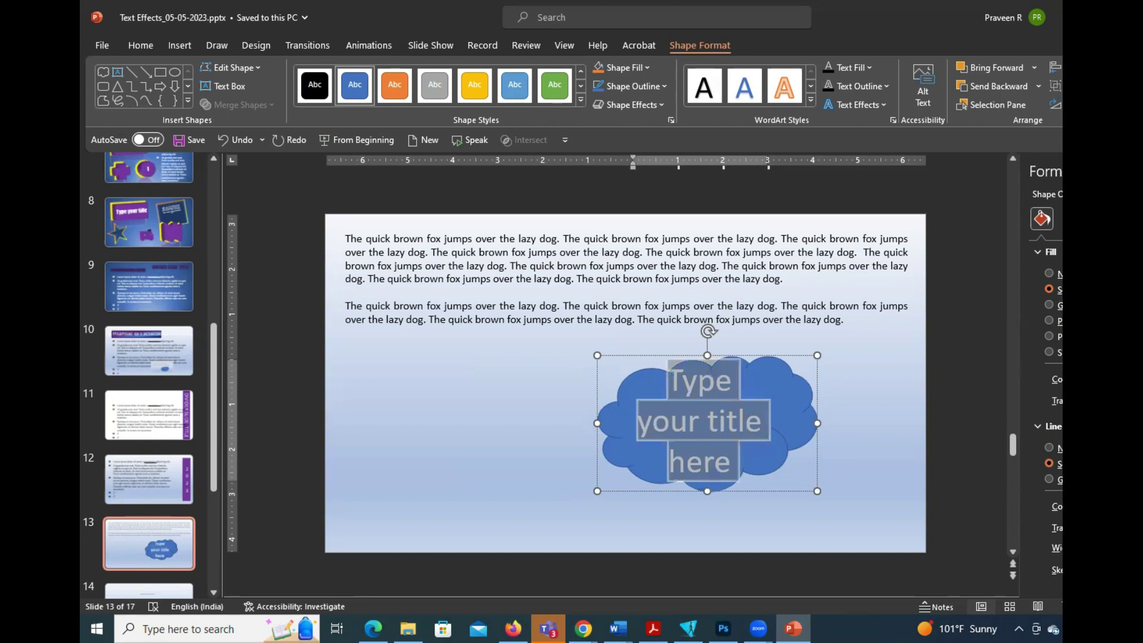
{"action": "key", "text": "ctrl+shift+comma"}
Step: Shift the cloud further right on the slide
{"action": "left_click", "coordinate": [891, 462]}
{"action": "left_click", "coordinate": [779, 359]}
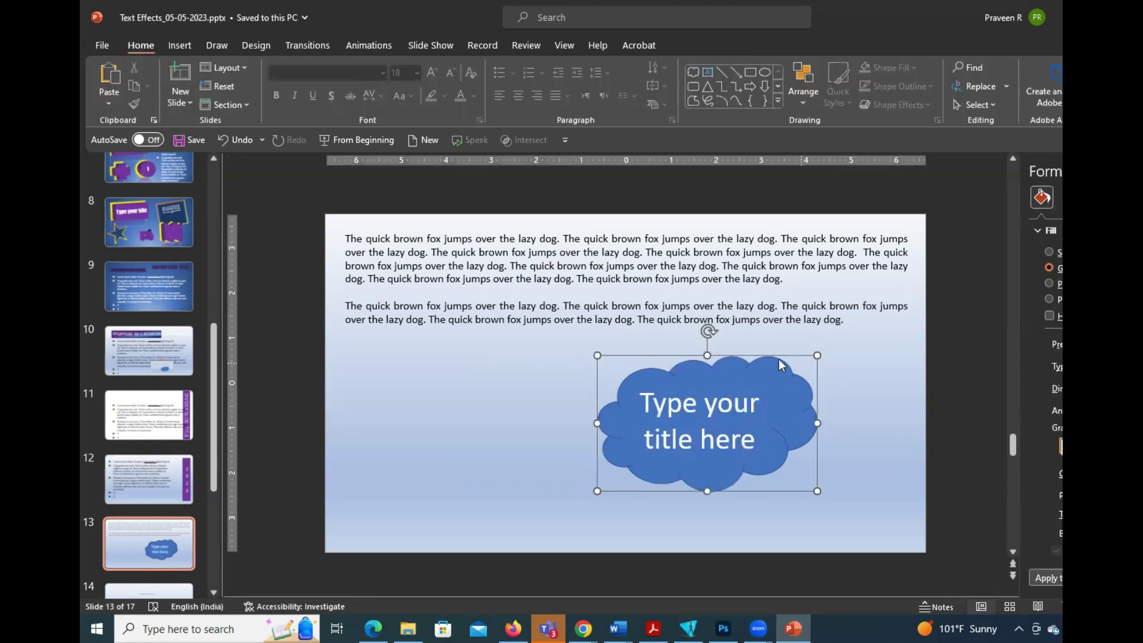
{"action": "left_click_drag", "start_coordinate": [779, 359], "coordinate": [850, 359]}
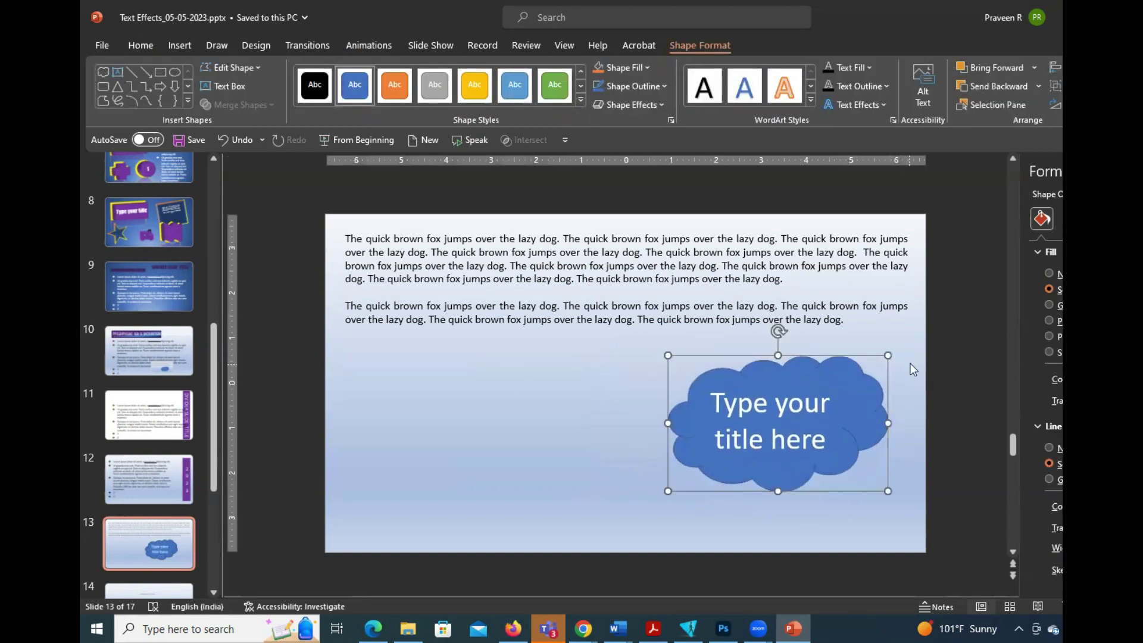
Step: Draw a Sun shape at the lower left of the slide and nudge it up and right
{"action": "left_click", "coordinate": [179, 46]}
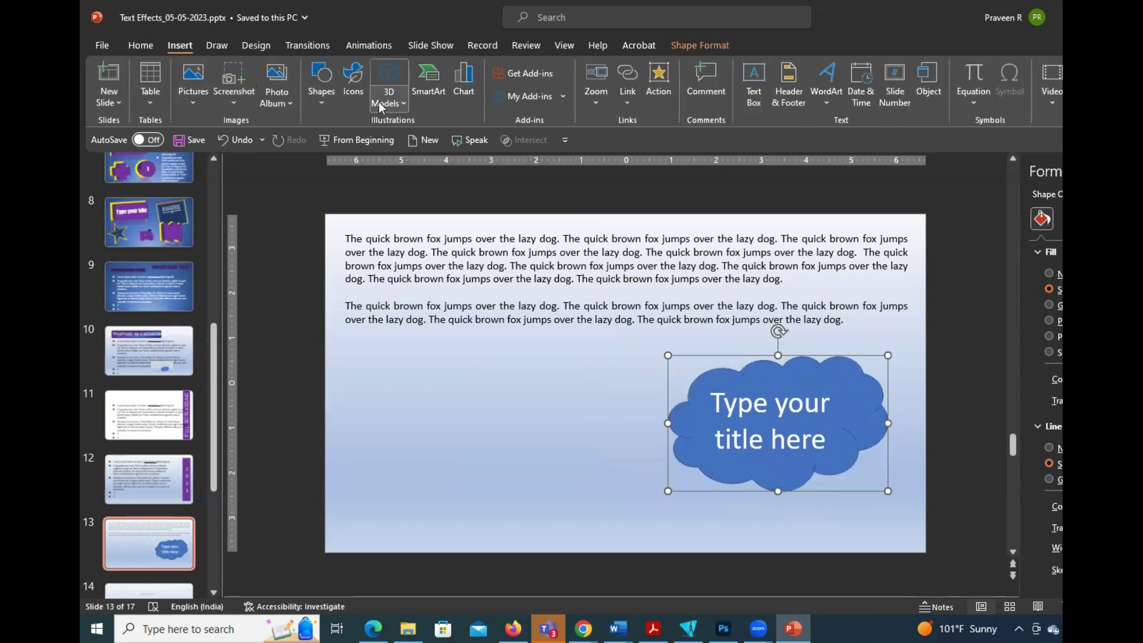
{"action": "left_click", "coordinate": [321, 89]}
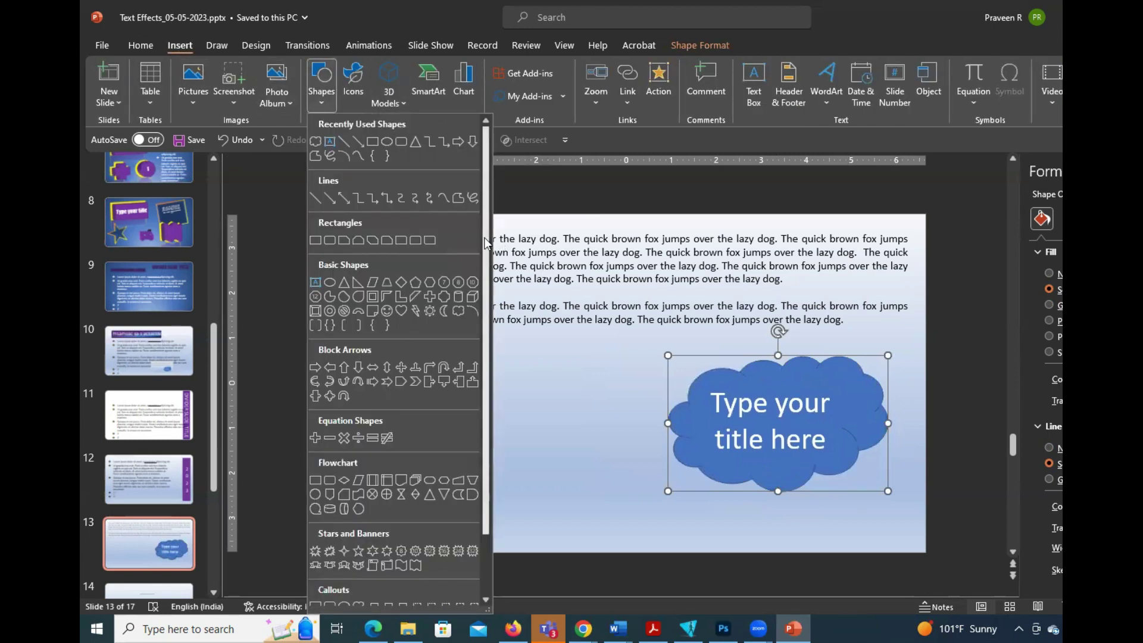
{"action": "scroll", "coordinate": [485, 243], "scroll_direction": "down", "scroll_amount": 2}
{"action": "left_click", "coordinate": [433, 244]}
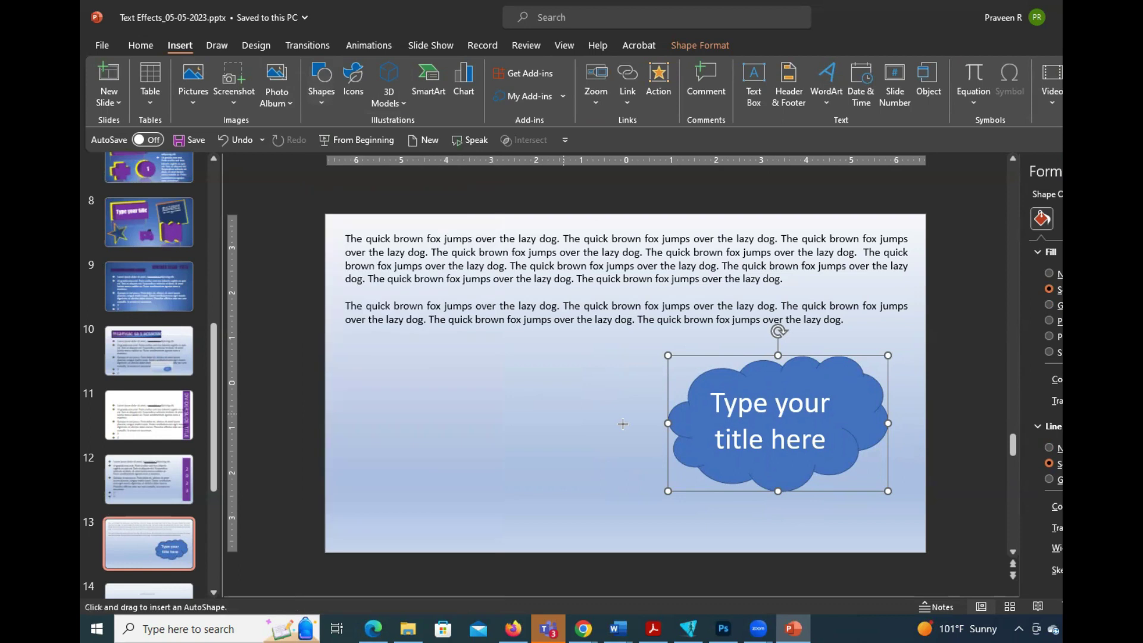
{"action": "mouse_move", "coordinate": [370, 360]}
{"action": "left_mouse_down"}
{"action": "mouse_move", "coordinate": [572, 519]}
{"action": "mouse_move", "coordinate": [573, 563]}
{"action": "left_mouse_up"}
{"action": "left_click_drag", "start_coordinate": [508, 424], "coordinate": [527, 399]}
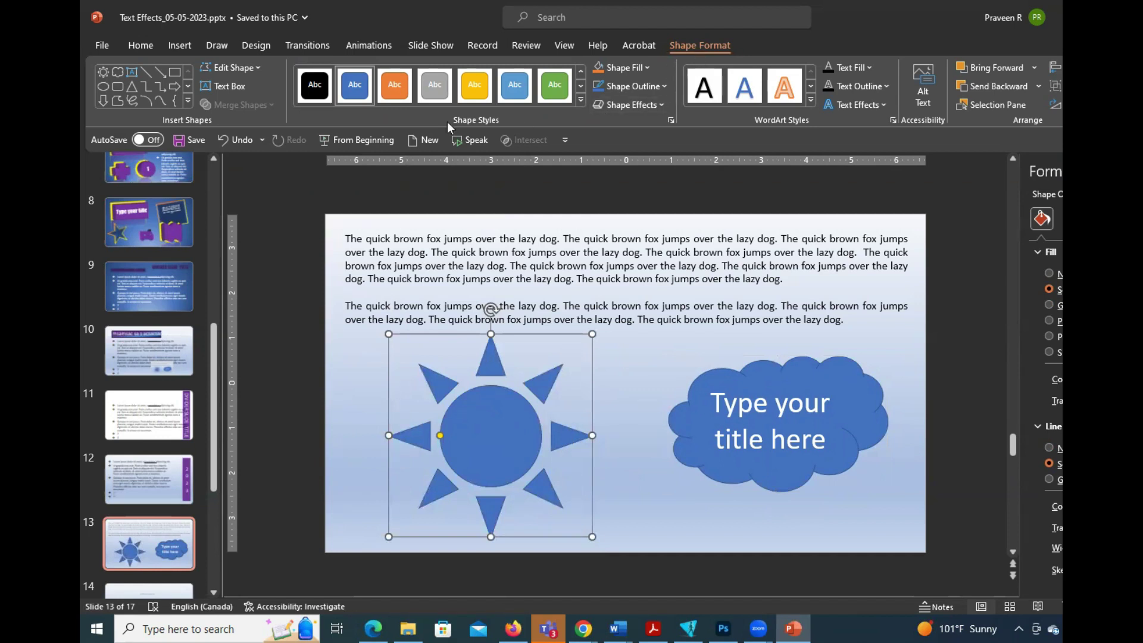
{"action": "left_click", "coordinate": [230, 86]}
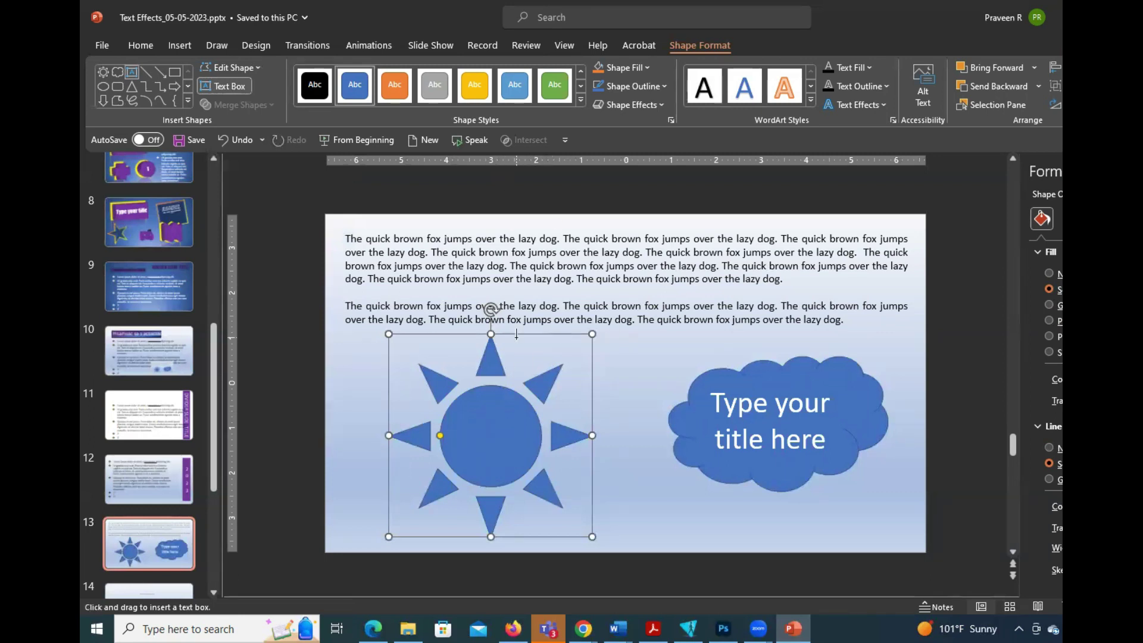
Step: Type 'Type here' in the sun and size it to large two-line text with Ctrl+] and Ctrl+[
{"action": "left_click", "coordinate": [508, 401]}
{"action": "type", "text": "Type here"}
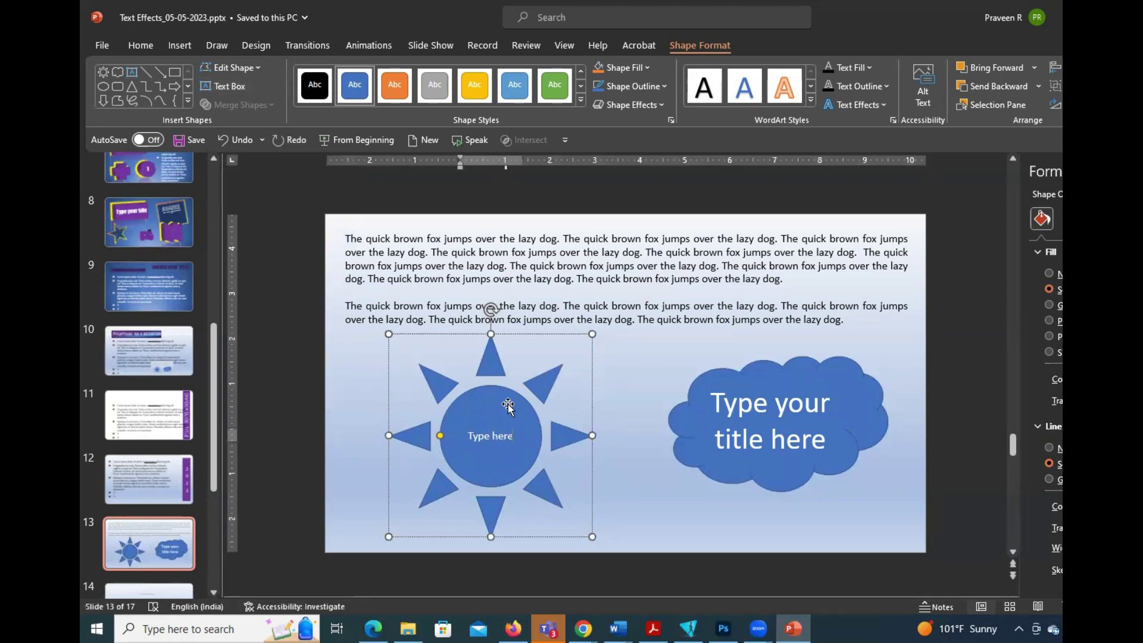
{"action": "key", "text": "ctrl+a"}
{"action": "key", "text": "ctrl+bracketright"}
{"action": "key", "text": "ctrl+bracketright"}
{"action": "key", "text": "ctrl+bracketright"}
{"action": "key", "text": "ctrl+bracketright"}
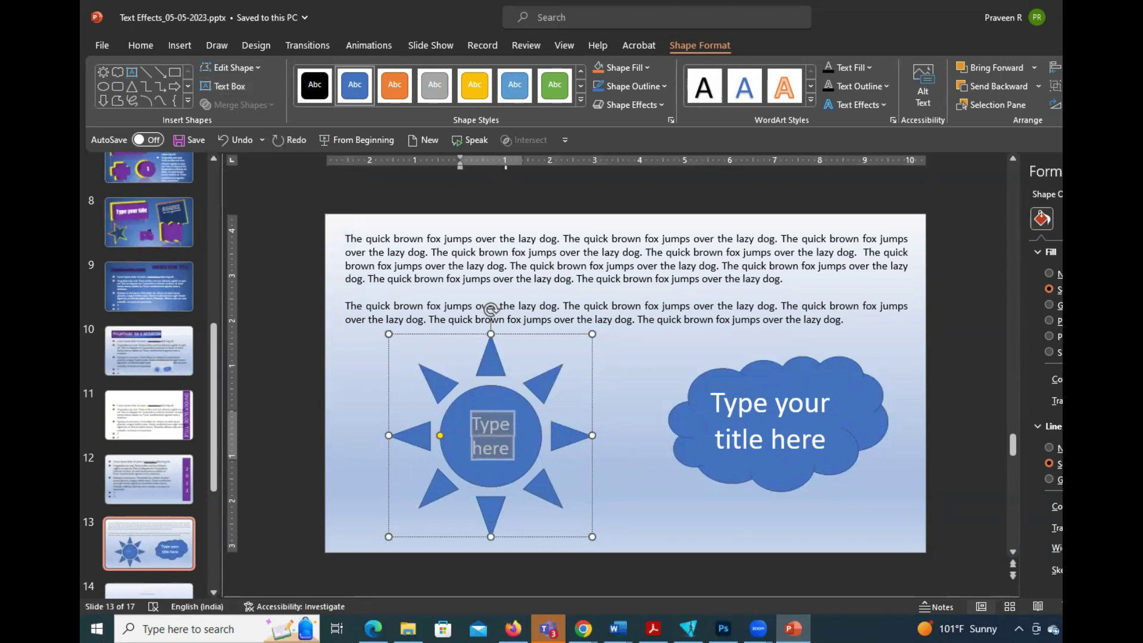
{"action": "key", "text": "ctrl+bracketright"}
{"action": "key", "text": "ctrl+bracketright"}
{"action": "key", "text": "ctrl+bracketright"}
{"action": "key", "text": "ctrl+bracketright"}
{"action": "key", "text": "ctrl+bracketright"}
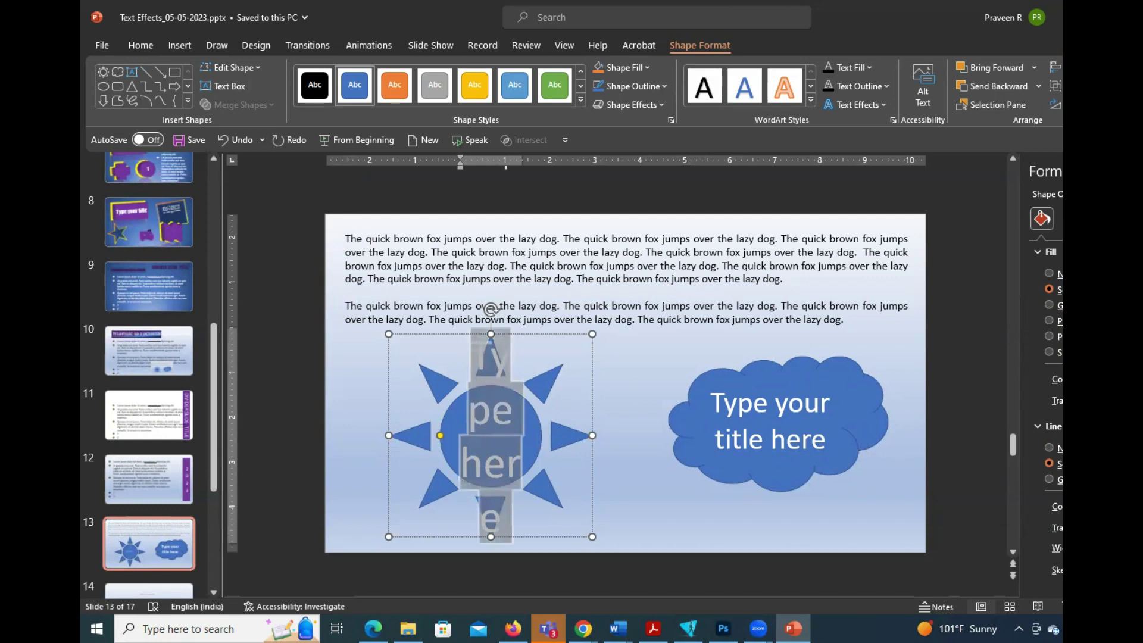
{"action": "key", "text": "ctrl+bracketleft"}
{"action": "key", "text": "ctrl+bracketleft"}
{"action": "key", "text": "ctrl+bracketleft"}
{"action": "key", "text": "ctrl+bracketleft"}
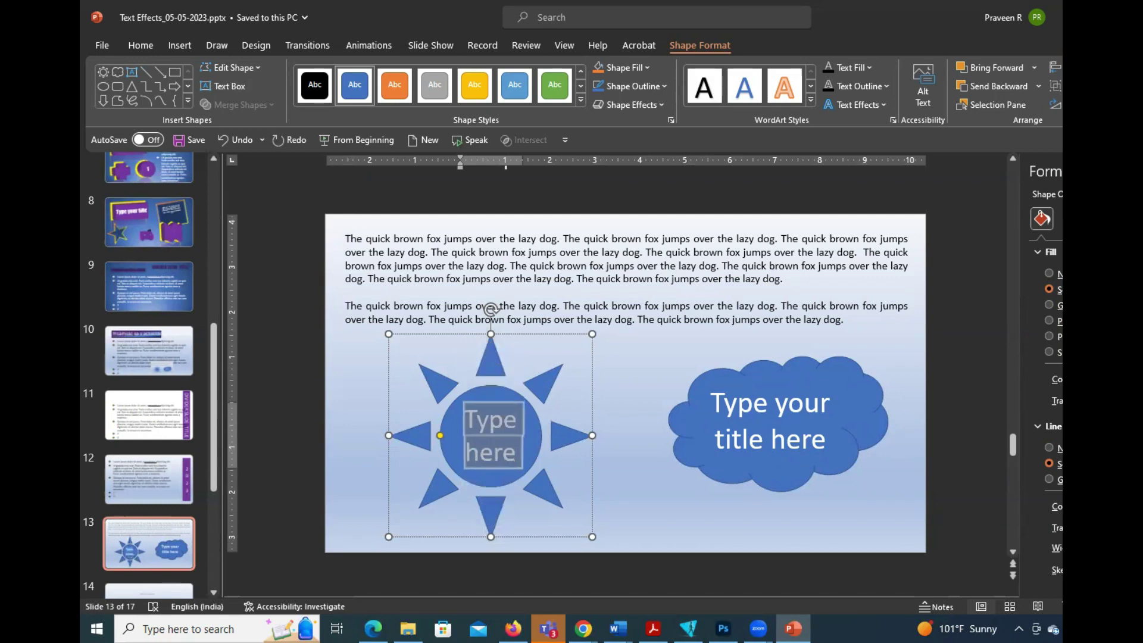
{"action": "left_click", "coordinate": [626, 388]}
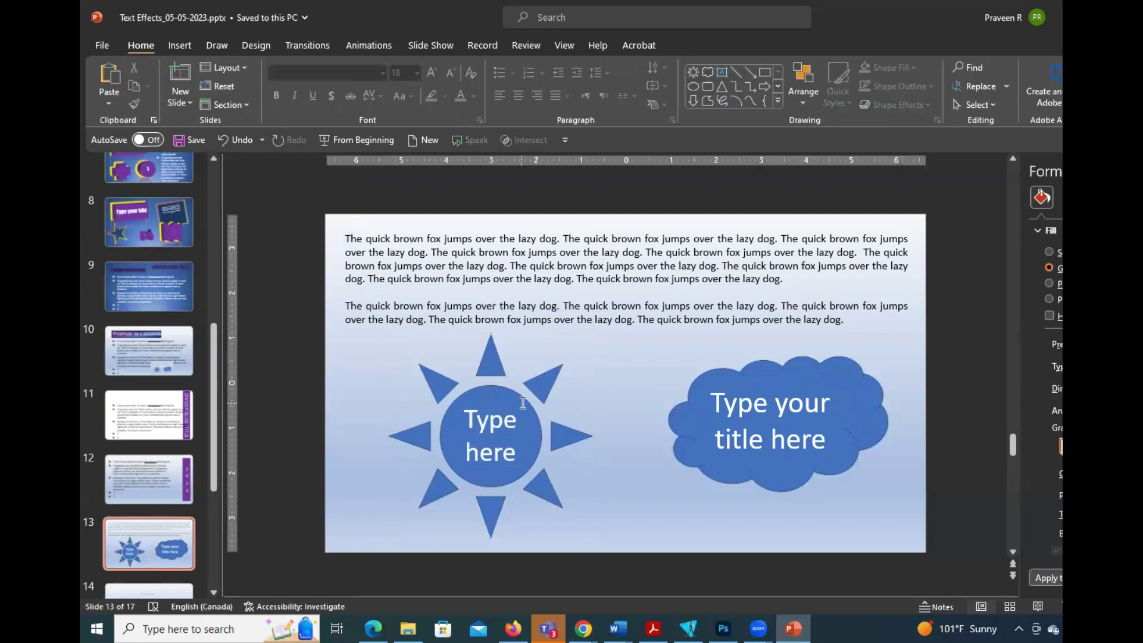
{"action": "left_click", "coordinate": [596, 388]}
{"action": "key", "text": "Escape"}
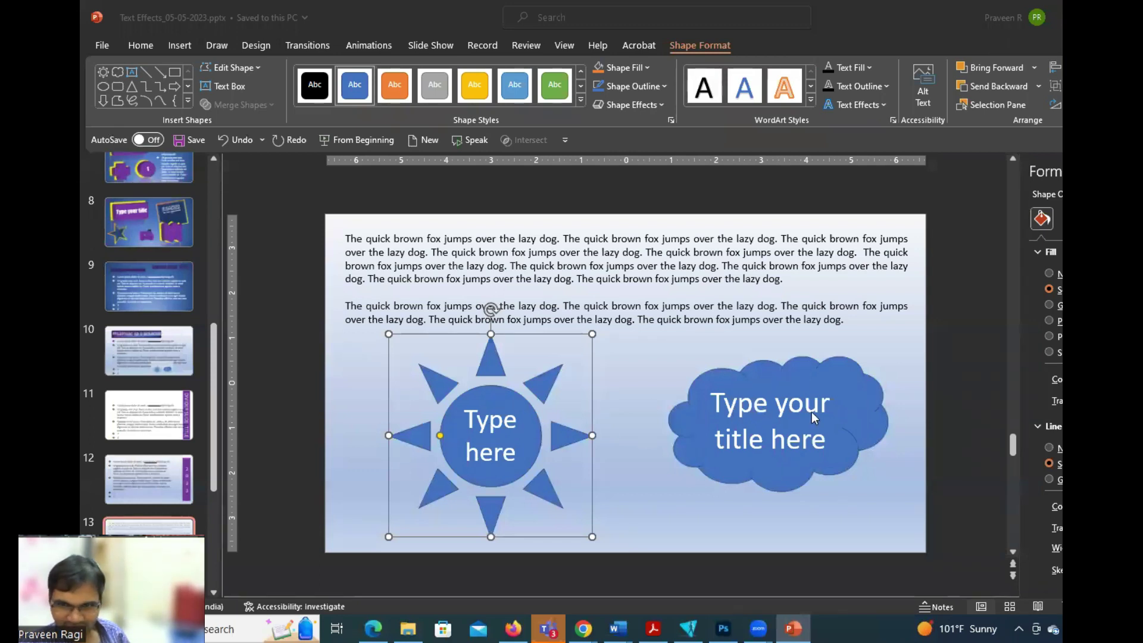
Step: Inspect the cloud's title text, selecting the 'o' in 'your'
{"action": "left_click", "coordinate": [767, 405]}
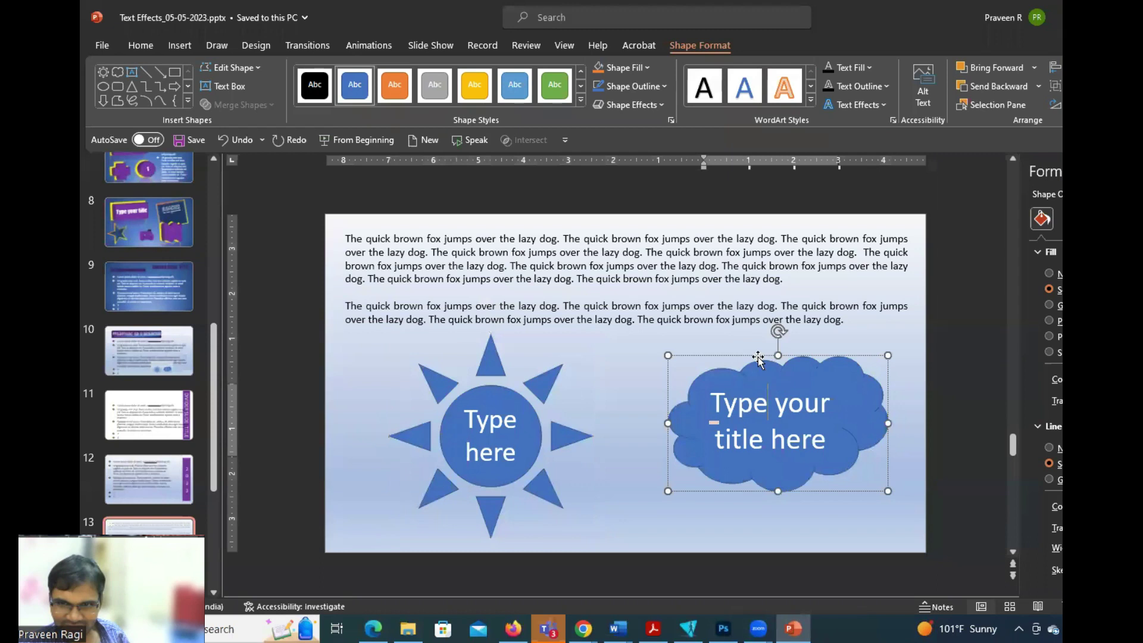
{"action": "left_click", "coordinate": [757, 356]}
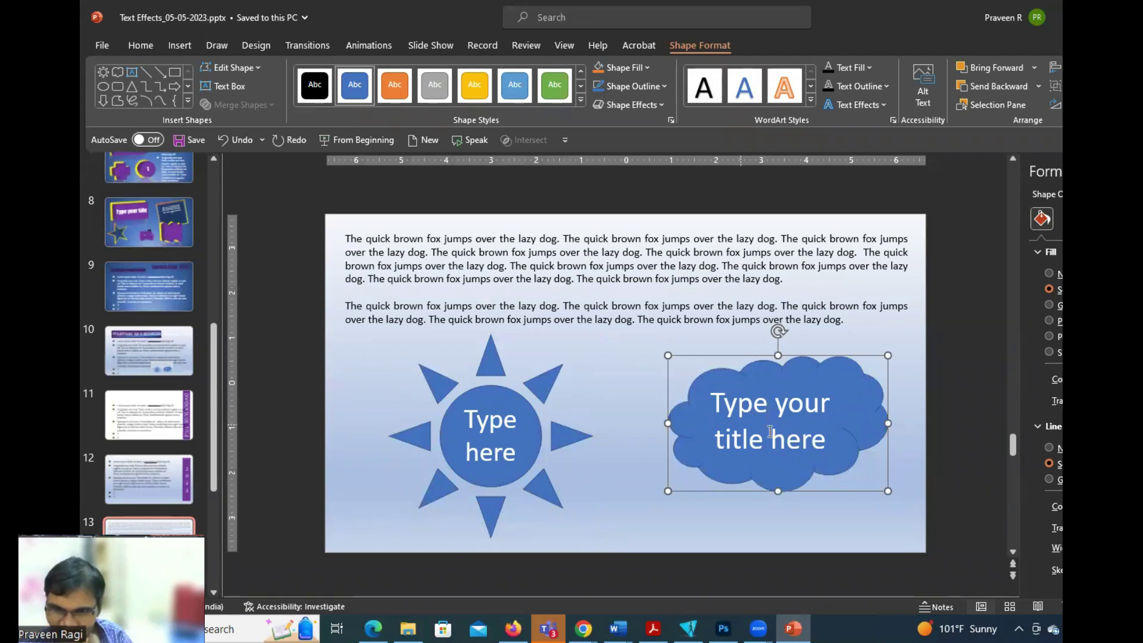
{"action": "left_click_drag", "start_coordinate": [804, 405], "coordinate": [787, 405]}
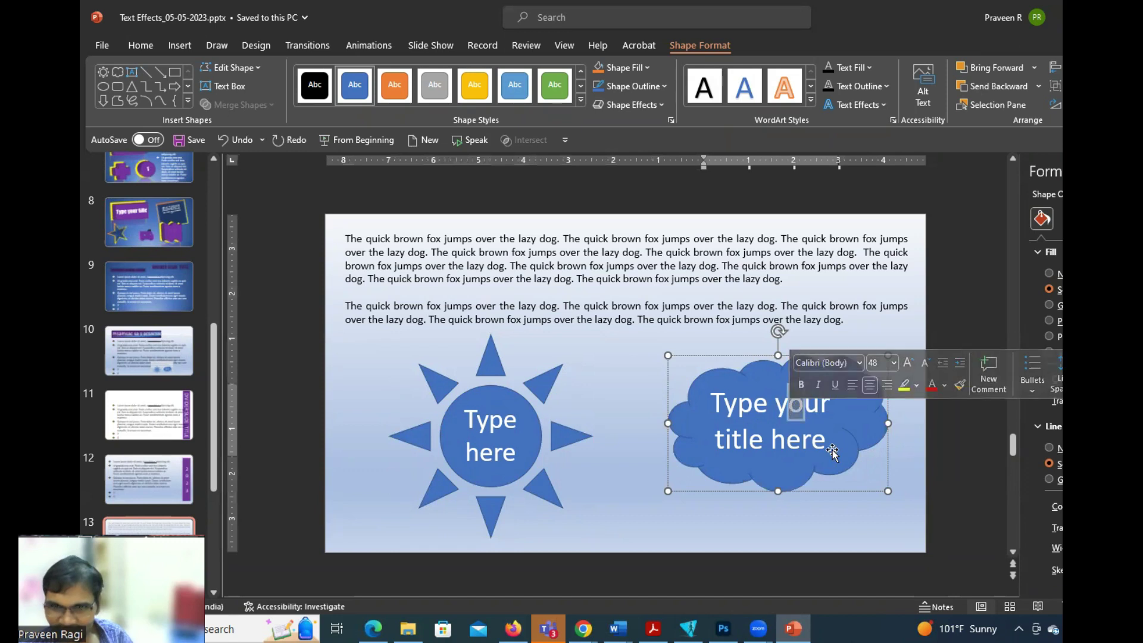
{"action": "scroll", "coordinate": [866, 469], "scroll_direction": "up", "scroll_amount": 1}
{"action": "scroll", "coordinate": [864, 469], "scroll_direction": "up", "scroll_amount": 4}
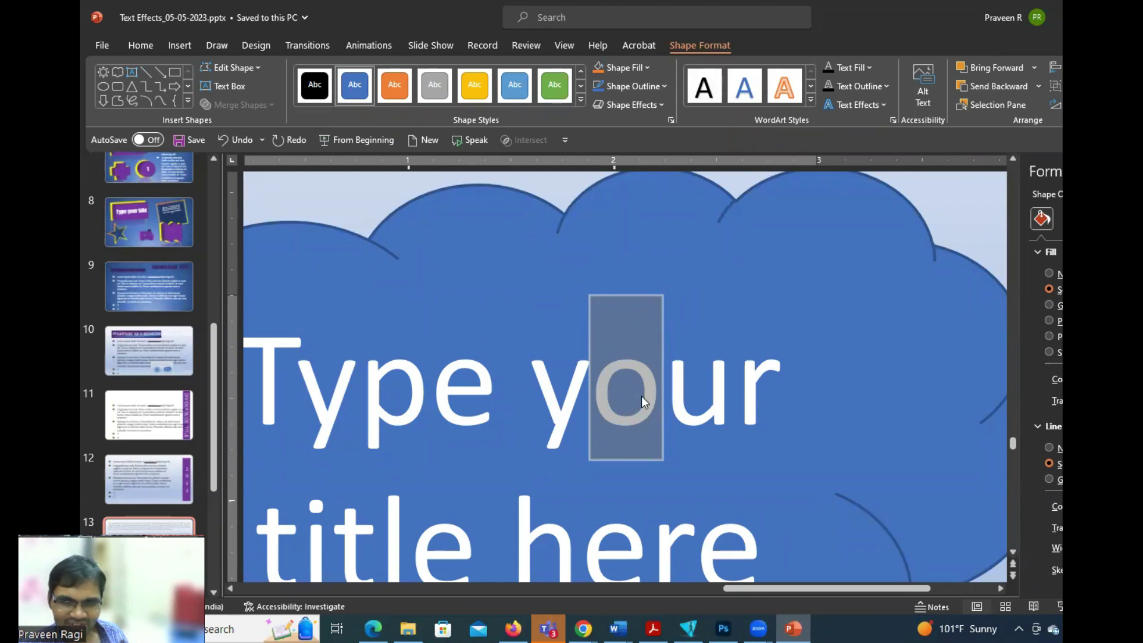
{"action": "scroll", "coordinate": [649, 399], "scroll_direction": "down", "scroll_amount": 5}
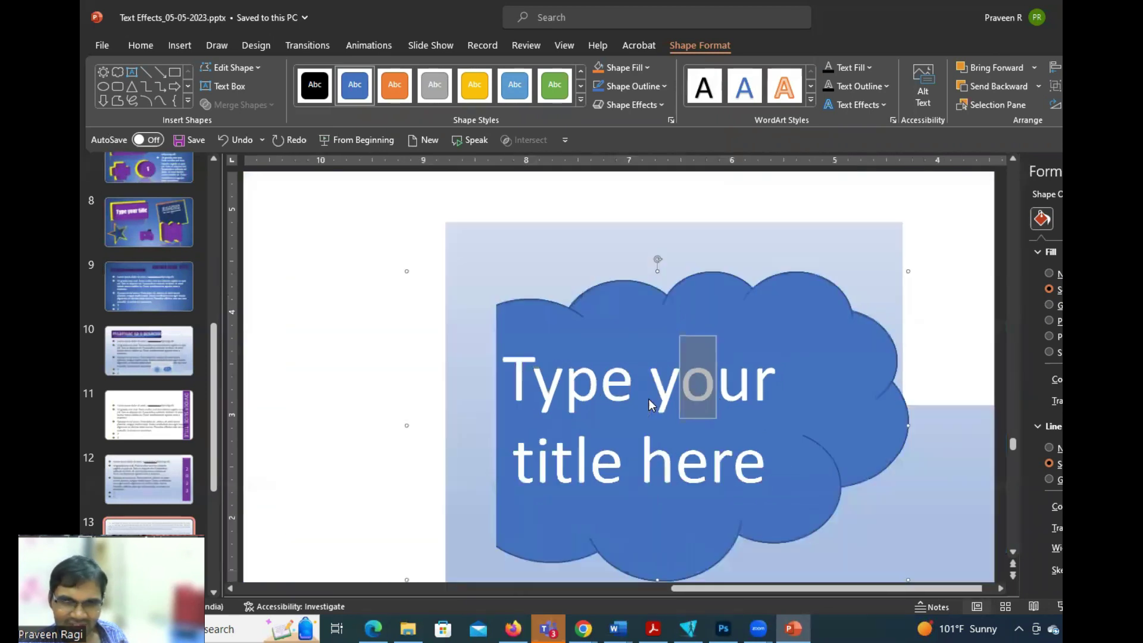
Step: Deselect the cloud and bring up the Insert ribbon options
{"action": "left_click", "coordinate": [379, 378]}
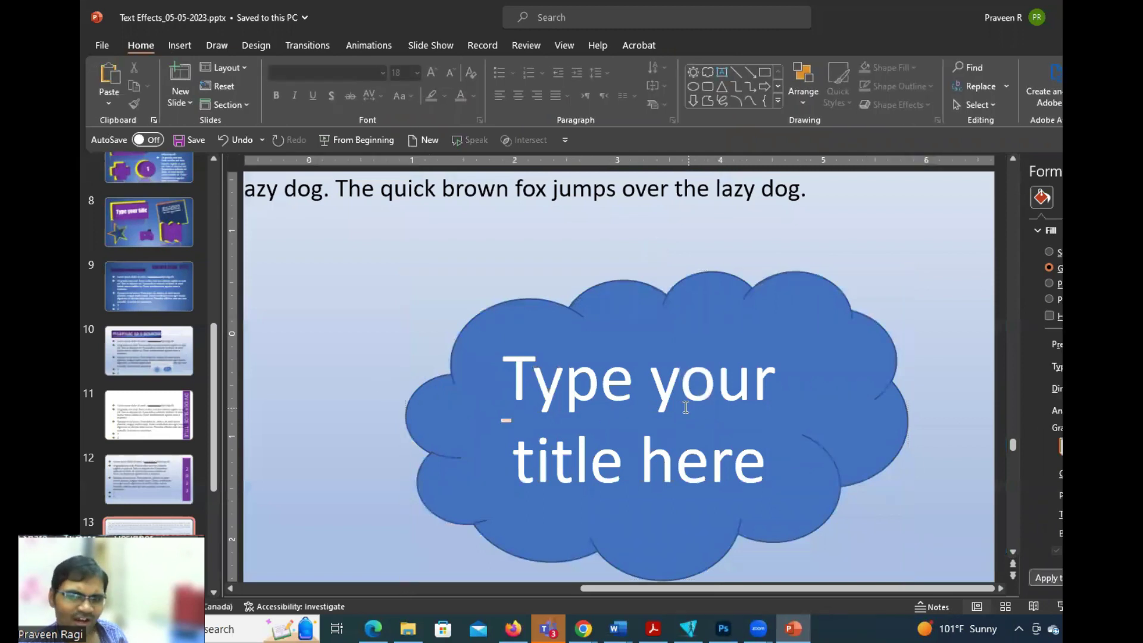
{"action": "left_click", "coordinate": [686, 407]}
{"action": "left_click", "coordinate": [396, 377]}
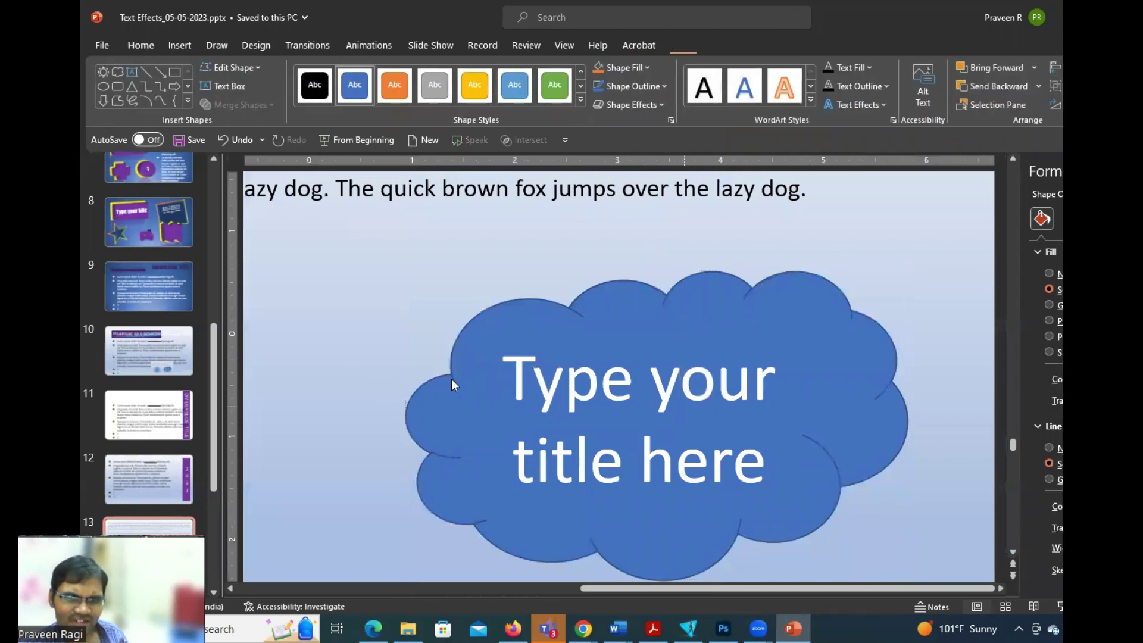
{"action": "left_click", "coordinate": [709, 383]}
{"action": "left_click", "coordinate": [326, 355]}
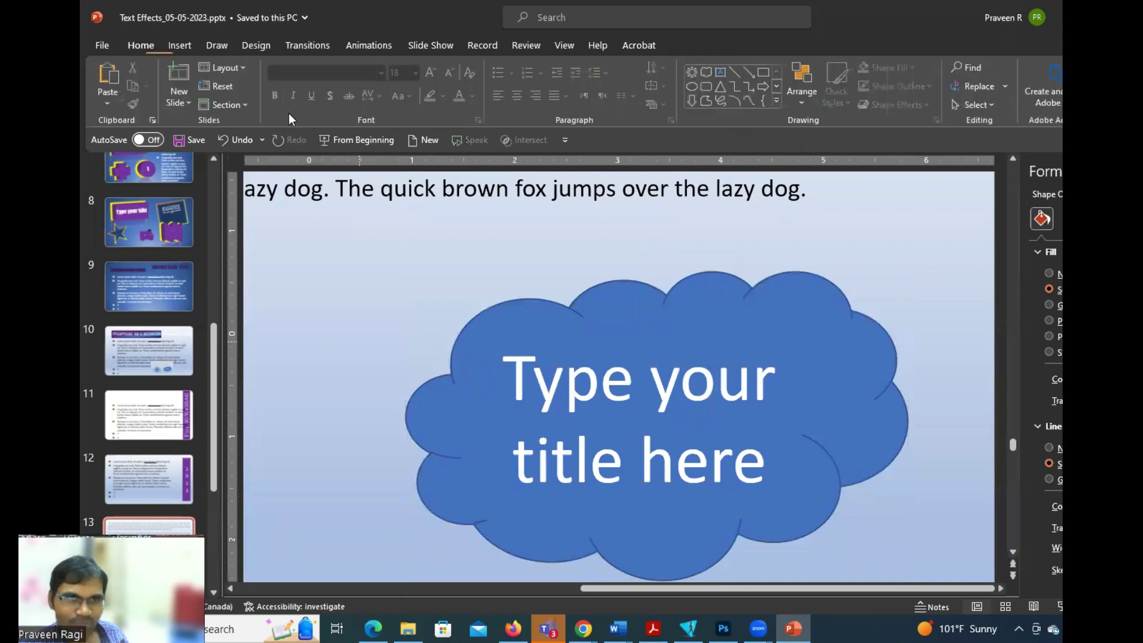
{"action": "left_click", "coordinate": [192, 47]}
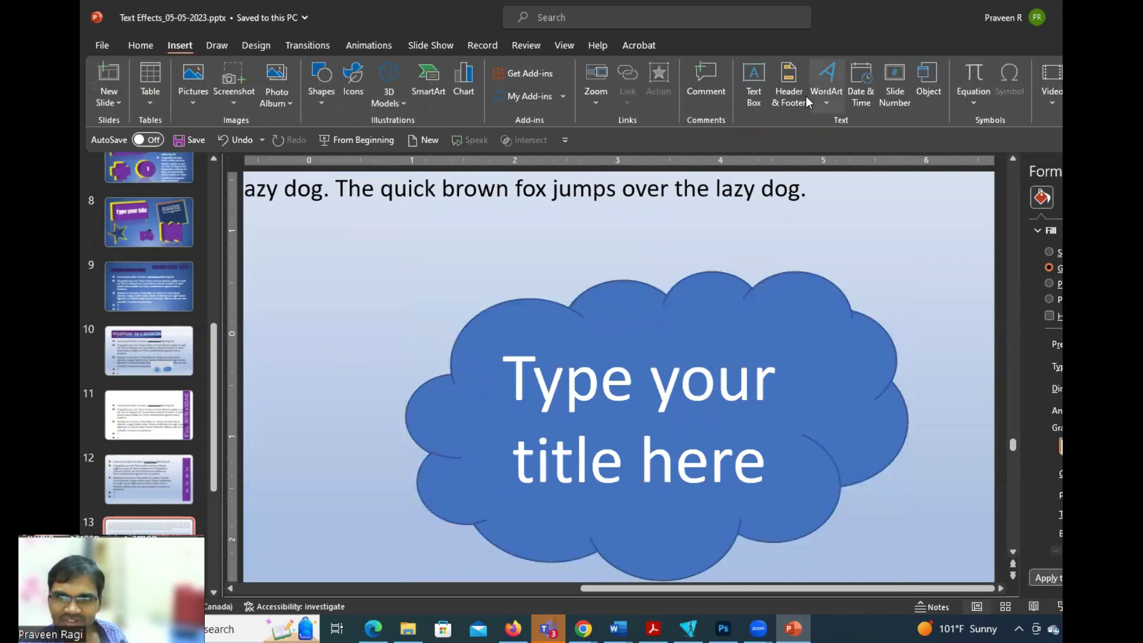
Step: Draw a text box on the cloud containing the word 'the' and size it to fit
{"action": "left_click", "coordinate": [751, 96]}
{"action": "left_click_drag", "start_coordinate": [329, 246], "coordinate": [448, 296]}
{"action": "type", "text": "the"}
{"action": "left_click_drag", "start_coordinate": [444, 260], "coordinate": [714, 401]}
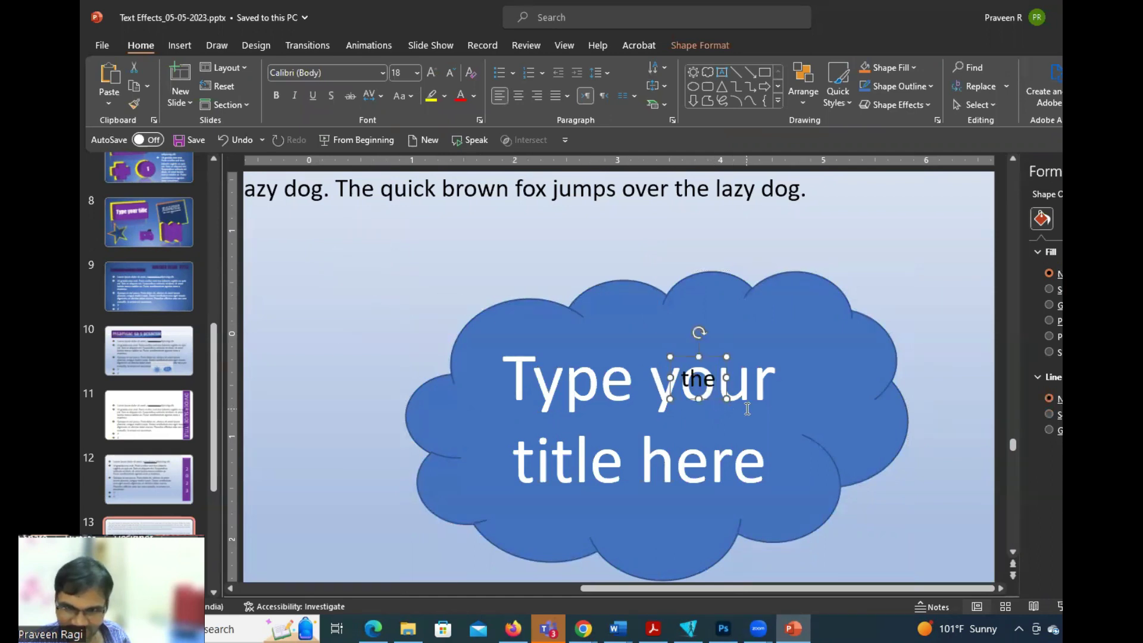
{"action": "scroll", "coordinate": [747, 408], "scroll_direction": "up", "scroll_amount": 5, "text": "ctrl"}
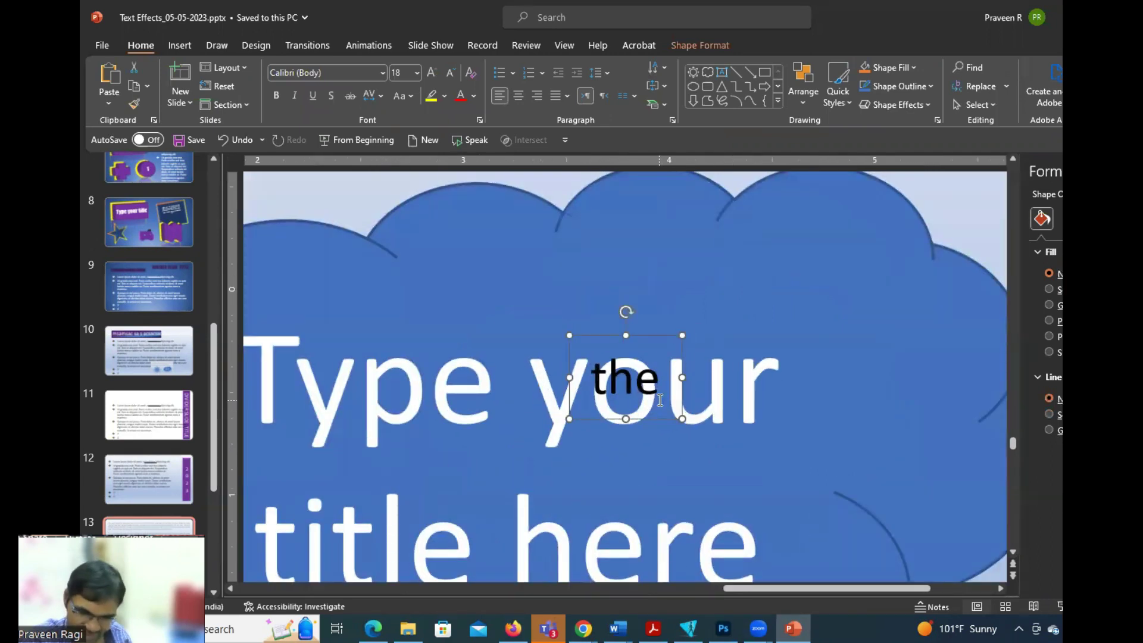
{"action": "key", "text": "ctrl+z"}
{"action": "key", "text": "ctrl+z"}
{"action": "key", "text": "ctrl+z"}
{"action": "key", "text": "ctrl+z"}
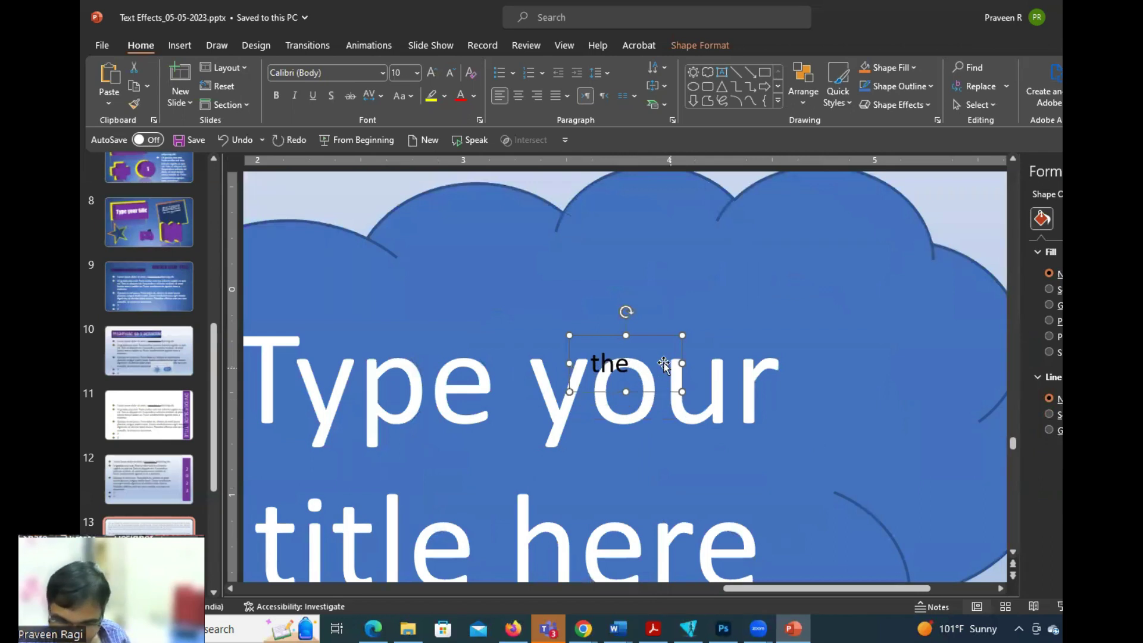
Step: Reduce 'the' to 7 pt and position it over the word 'your' in the cloud
{"action": "left_click_drag", "start_coordinate": [663, 336], "coordinate": [684, 362]}
{"action": "left_click", "coordinate": [450, 73]}
{"action": "left_click", "coordinate": [450, 74]}
{"action": "left_click", "coordinate": [450, 74]}
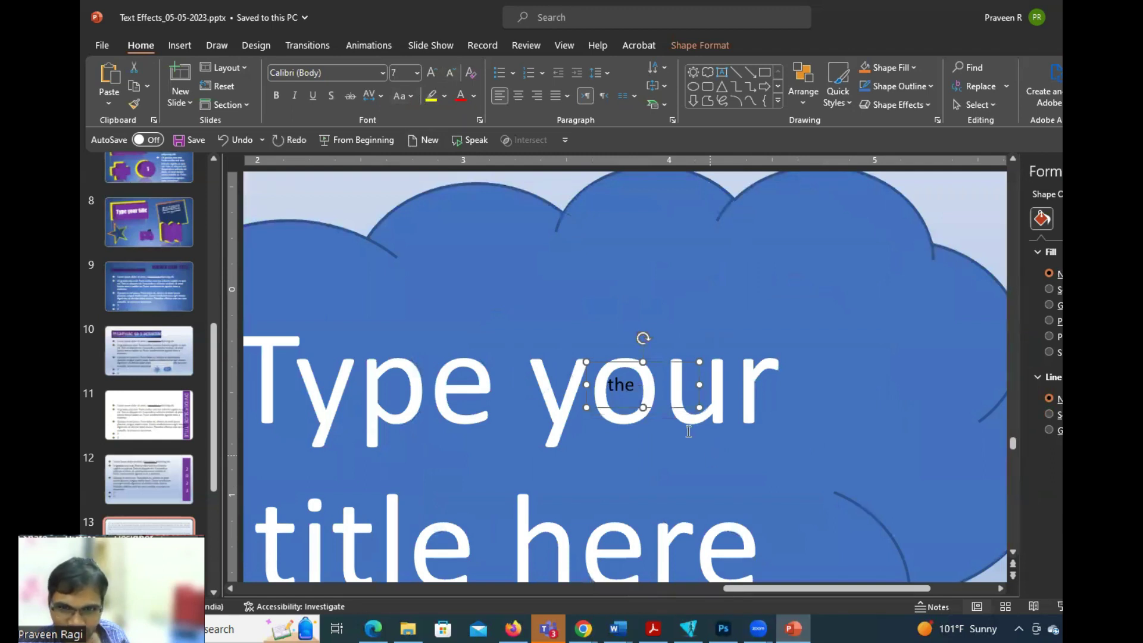
{"action": "left_click_drag", "start_coordinate": [664, 405], "coordinate": [667, 411]}
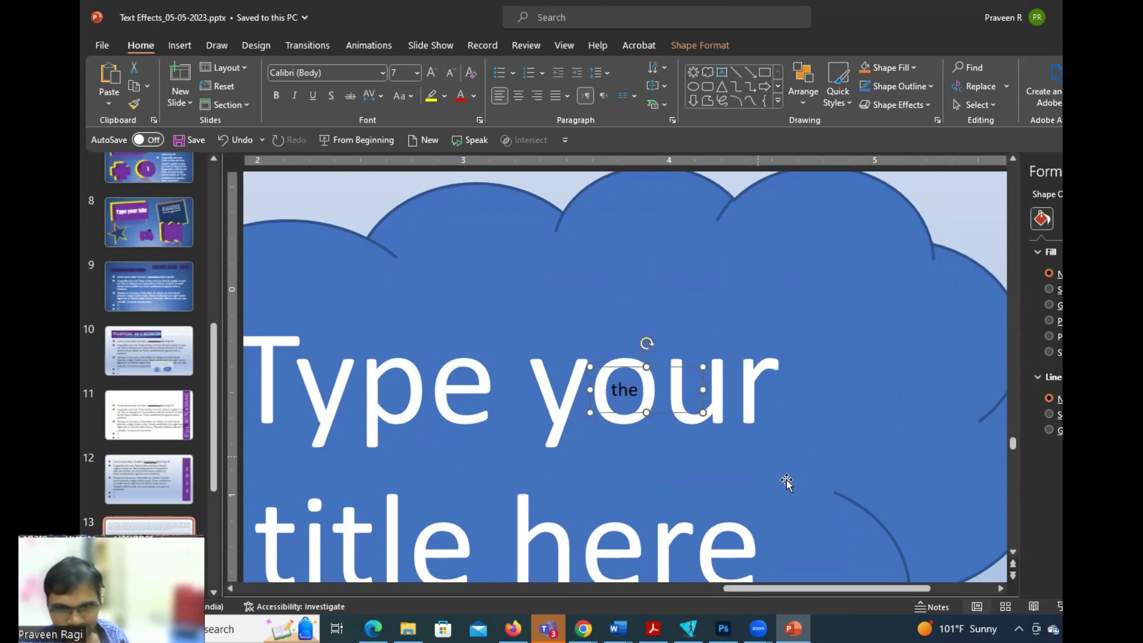
{"action": "scroll", "coordinate": [786, 480], "scroll_direction": "down", "scroll_amount": 3}
{"action": "left_click", "coordinate": [601, 393]}
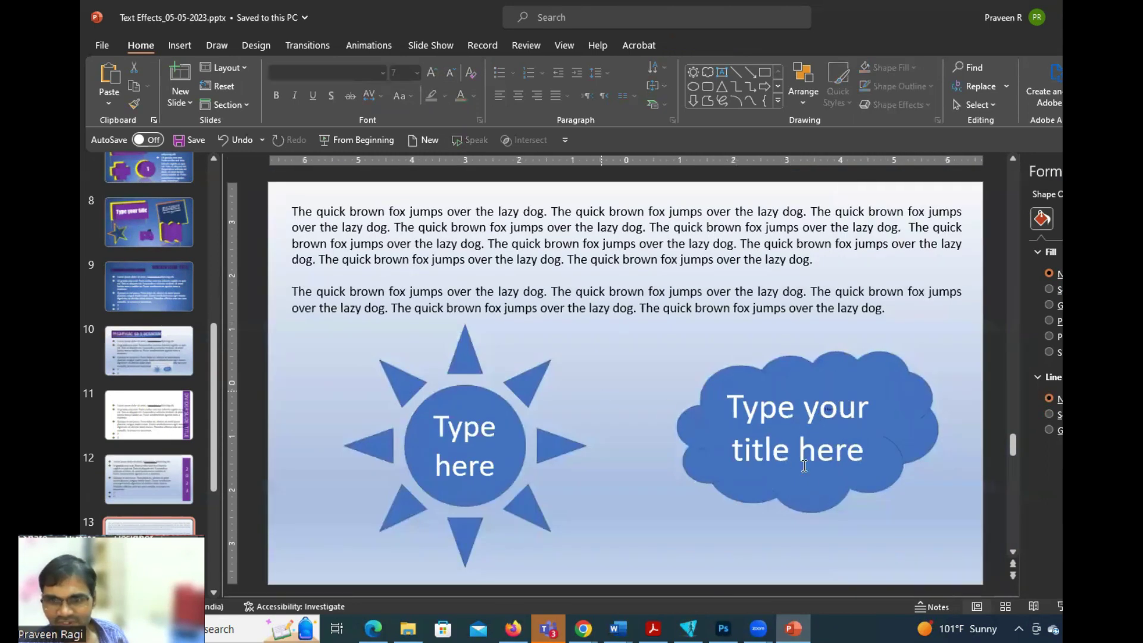
Step: Select the sun shape and bring up the Insert ribbon options
{"action": "scroll", "coordinate": [815, 487], "scroll_direction": "up", "scroll_amount": 2}
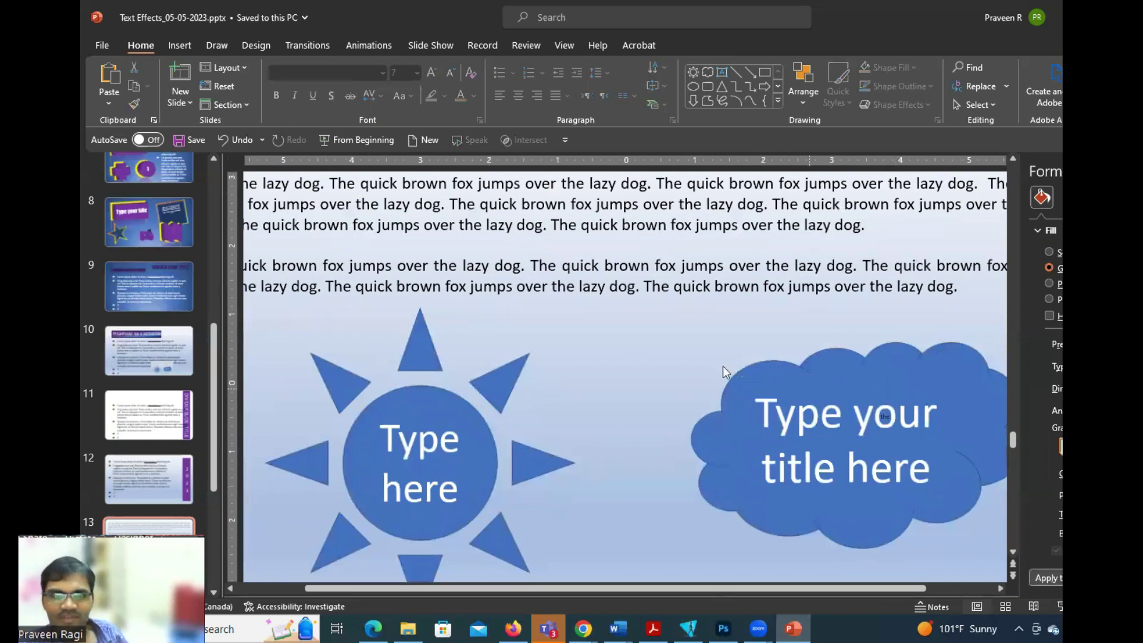
{"action": "scroll", "coordinate": [724, 371], "scroll_direction": "down", "scroll_amount": 3}
{"action": "left_click", "coordinate": [552, 380]}
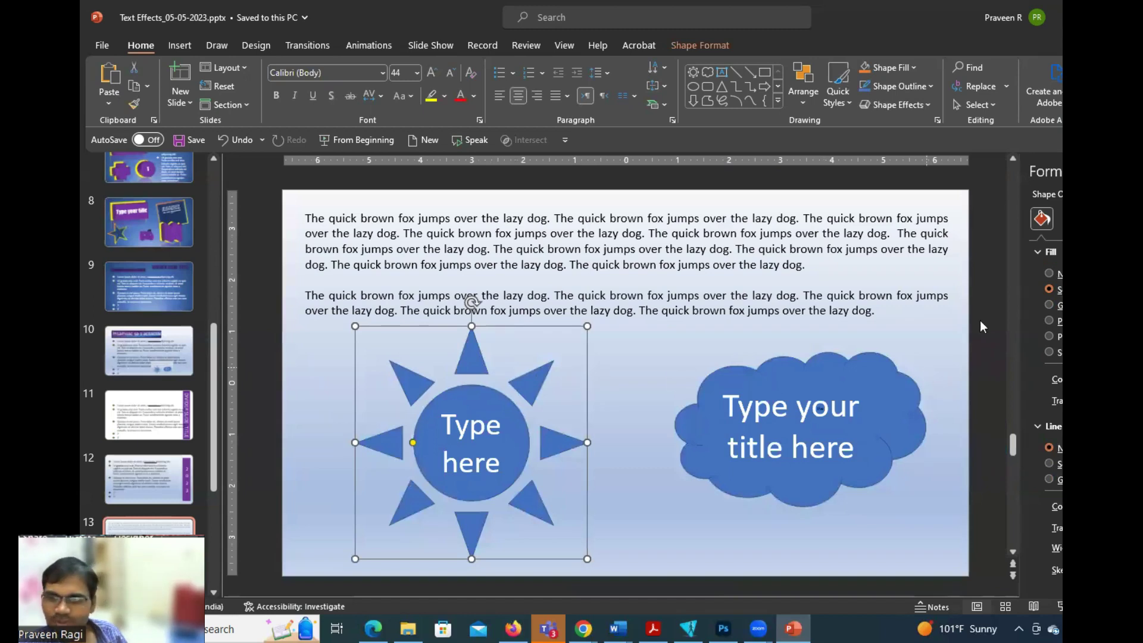
{"action": "left_click", "coordinate": [182, 45]}
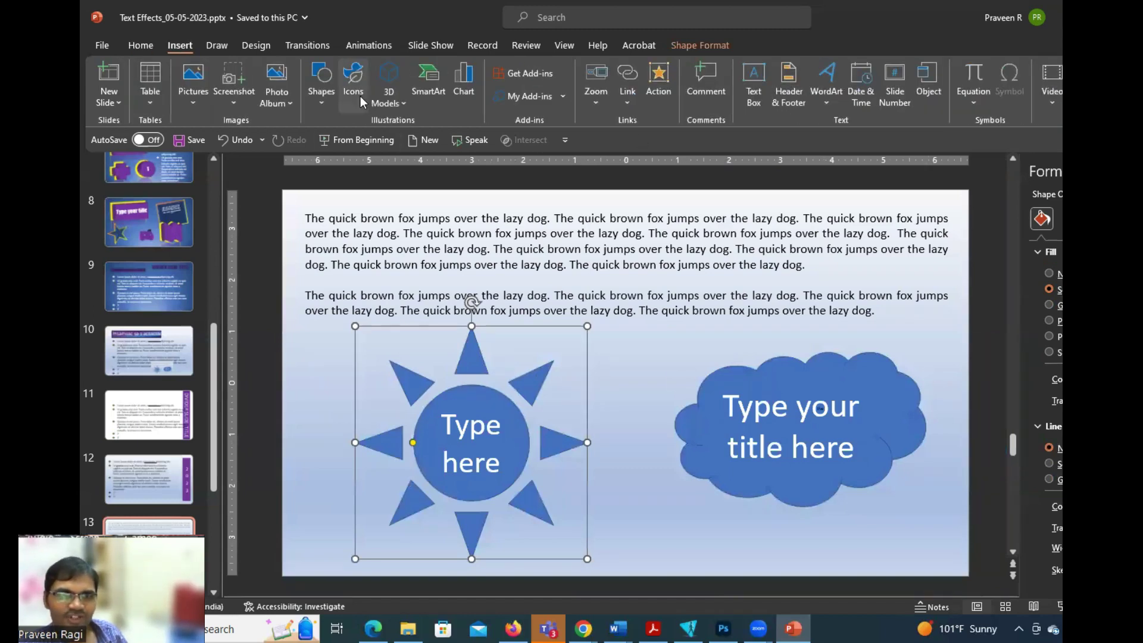
Step: Draw a small blue rectangle between the sun and cloud, then move the sun up over the text
{"action": "left_click", "coordinate": [322, 90]}
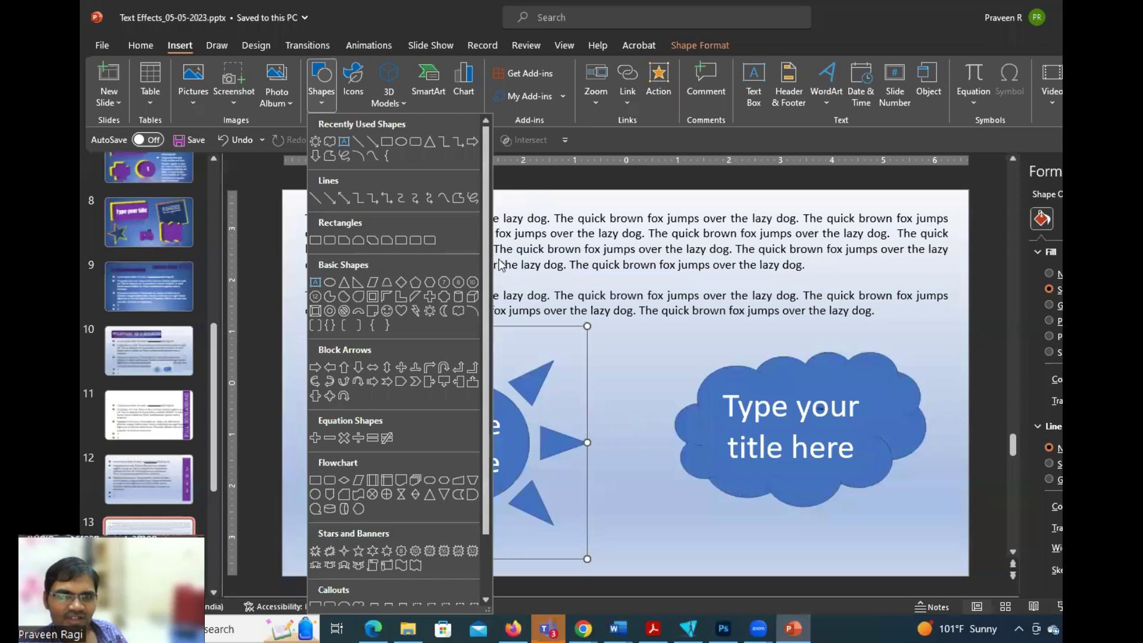
{"action": "left_click", "coordinate": [430, 240]}
{"action": "left_click_drag", "start_coordinate": [695, 329], "coordinate": [746, 389]}
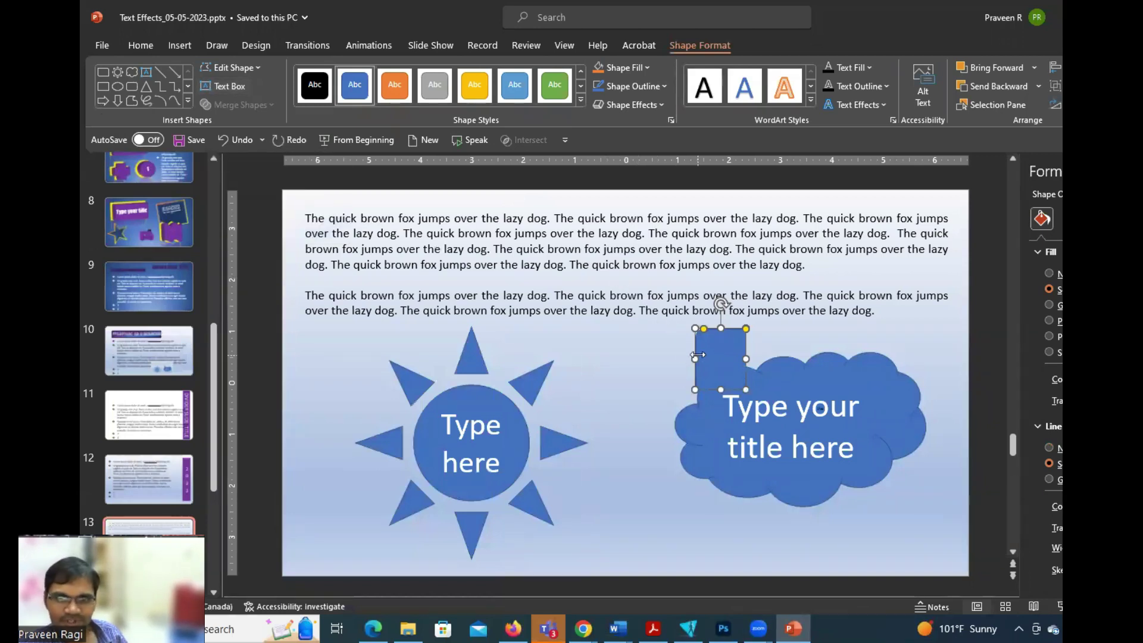
{"action": "left_click_drag", "start_coordinate": [706, 357], "coordinate": [610, 370]}
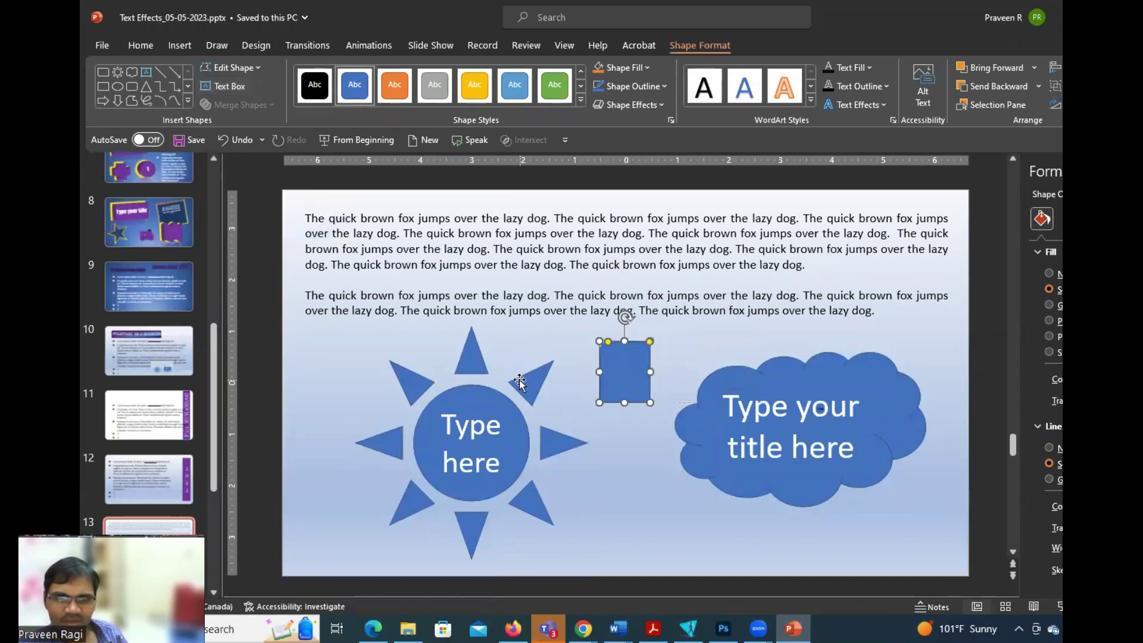
{"action": "left_click_drag", "start_coordinate": [525, 385], "coordinate": [414, 373]}
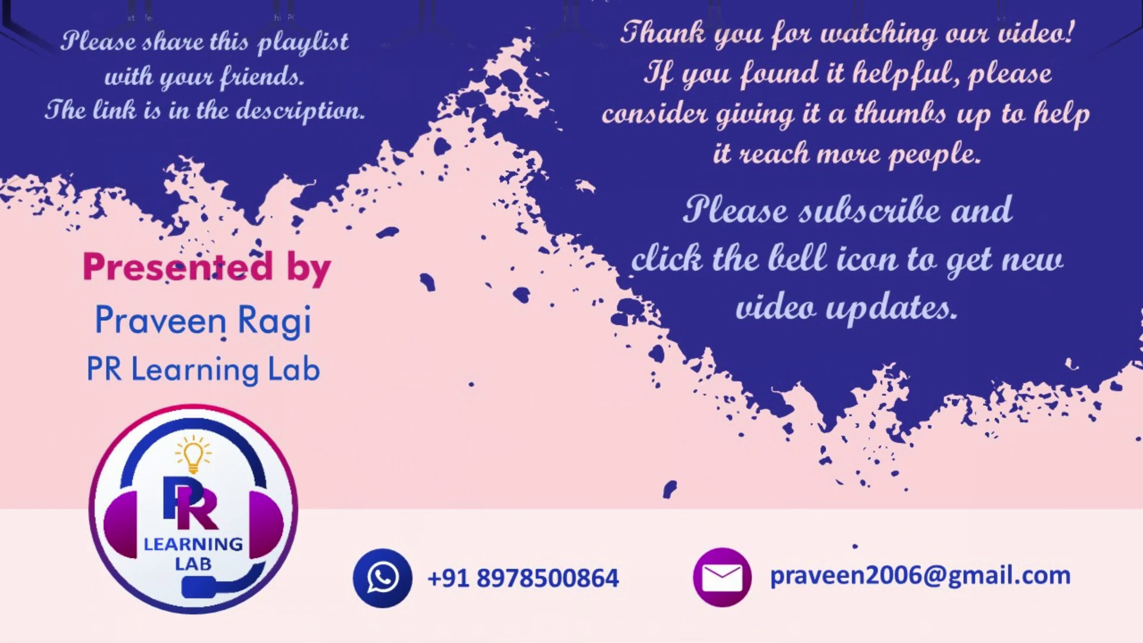